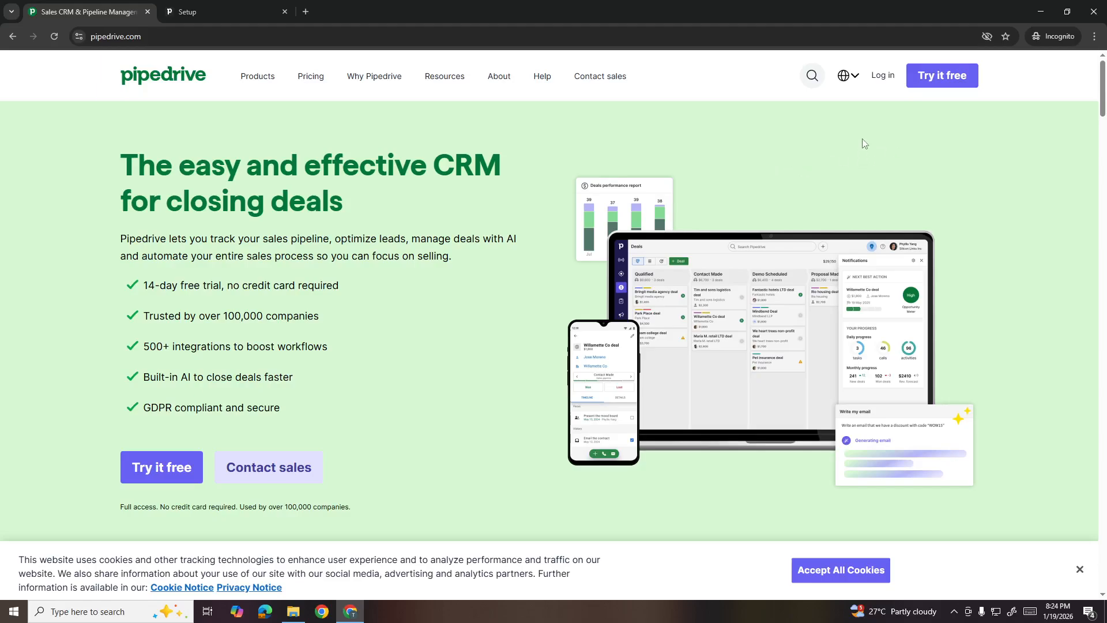
Step: Log in to the CRM account, go to Automations and start a new blank automation
click(882, 74)
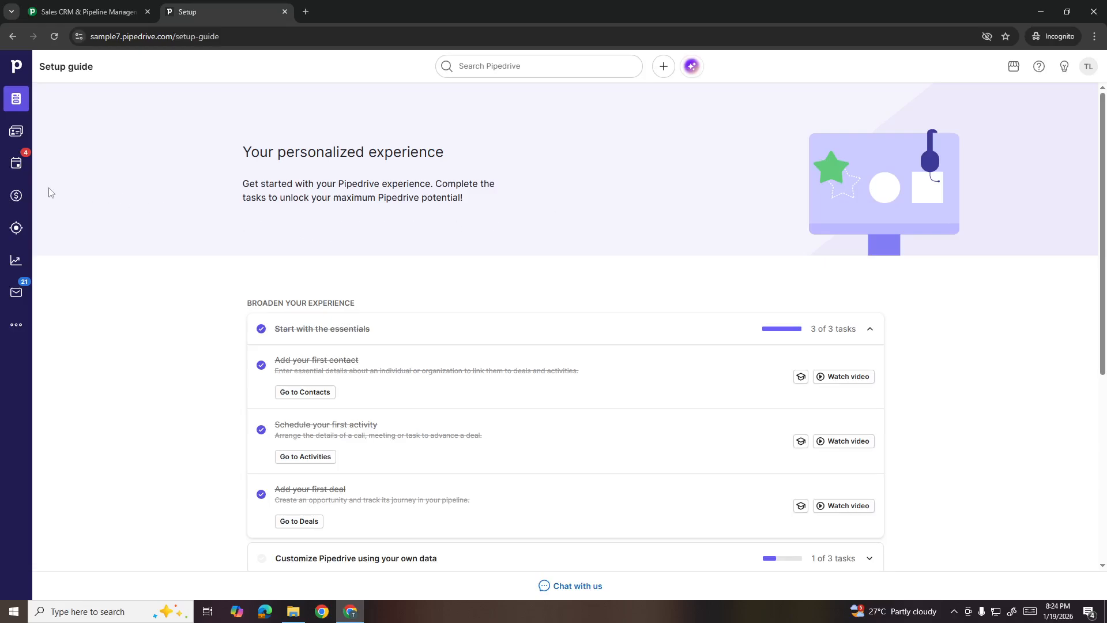
click(16, 325)
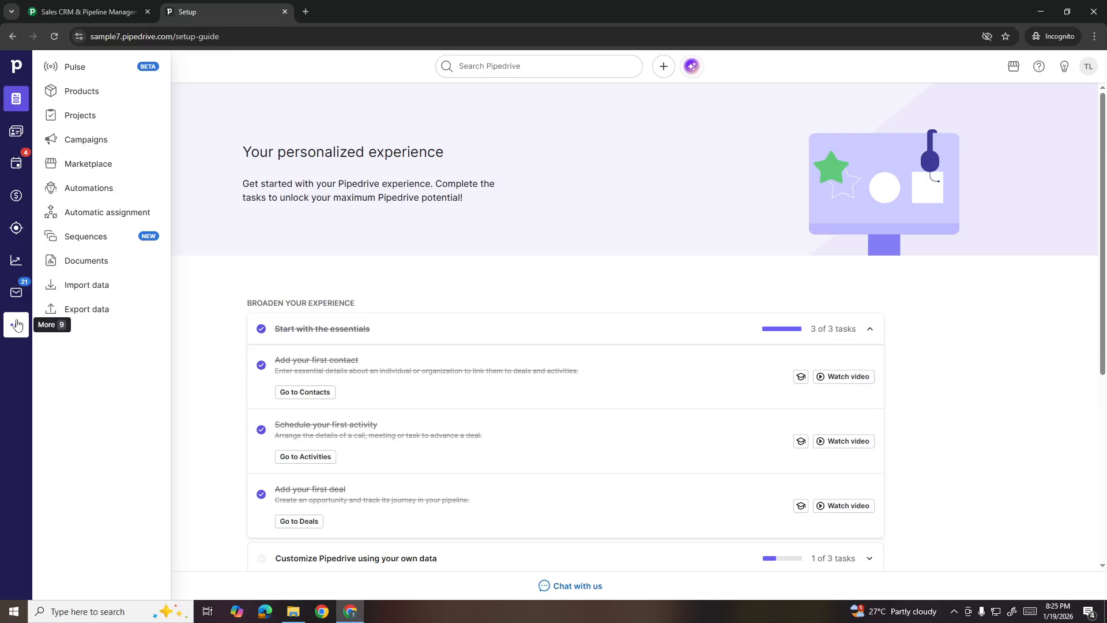
click(114, 187)
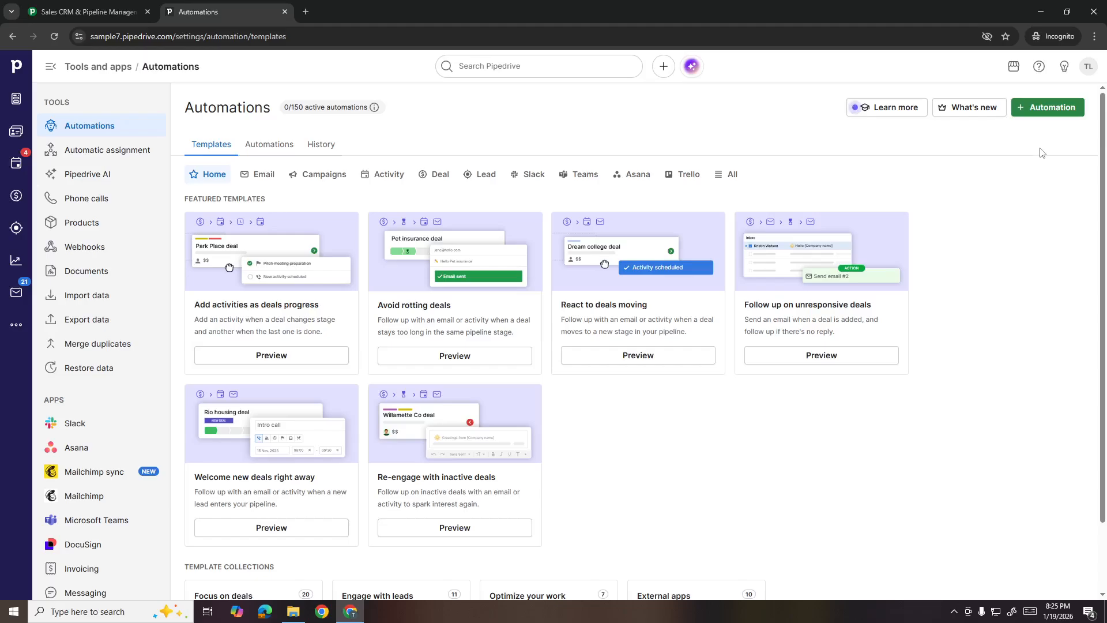
click(1054, 111)
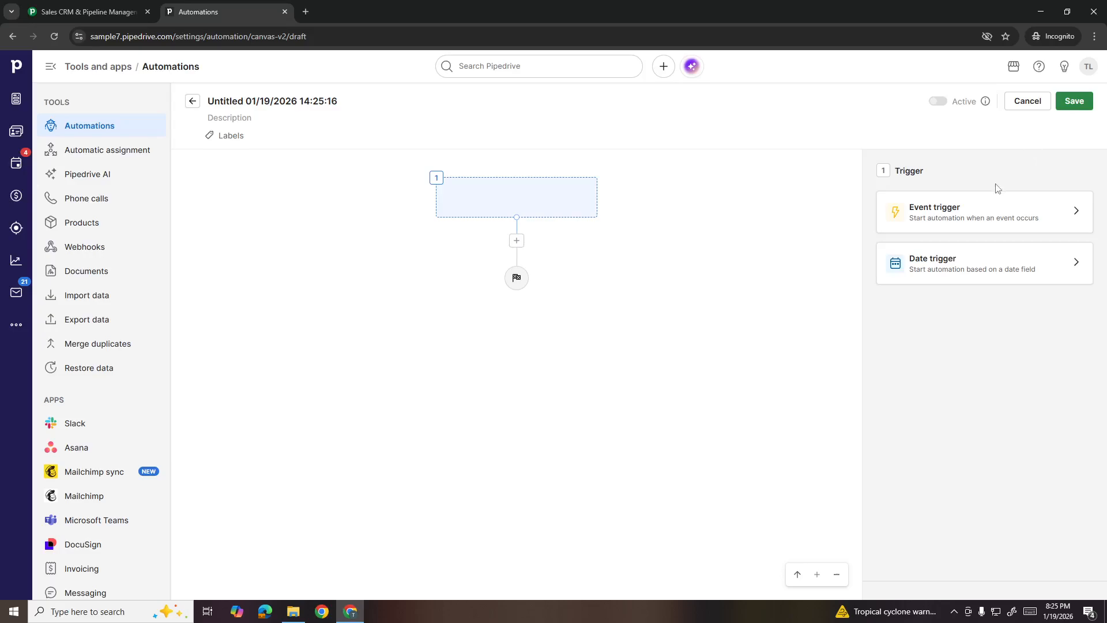
Step: Give the automation an event trigger that starts when a Deal is Updated, and apply it
click(964, 223)
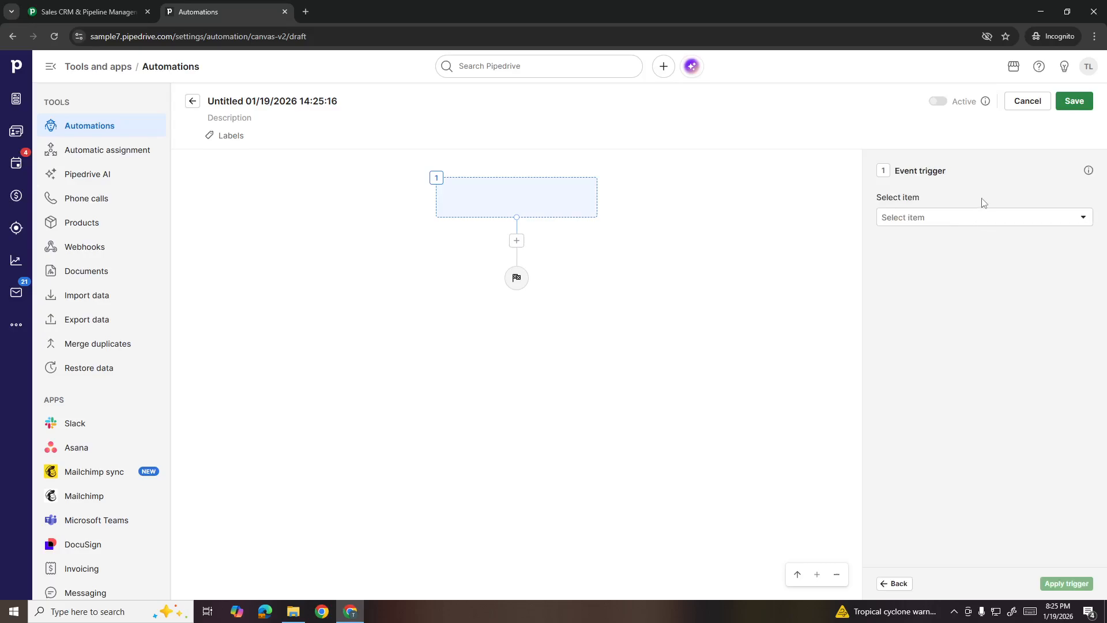
click(982, 219)
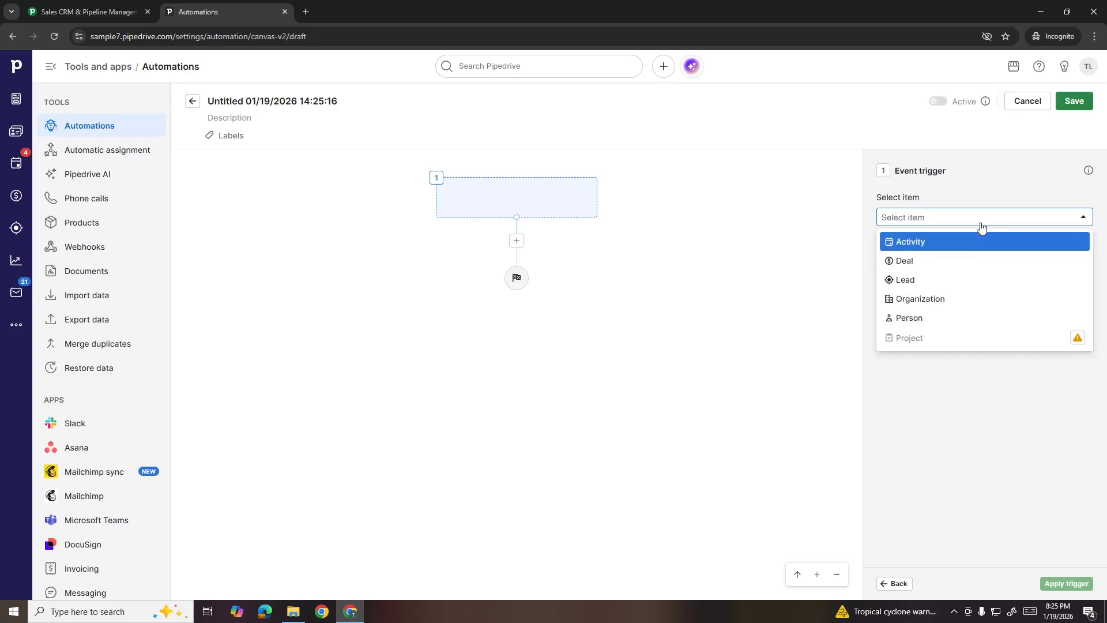
click(948, 260)
click(965, 298)
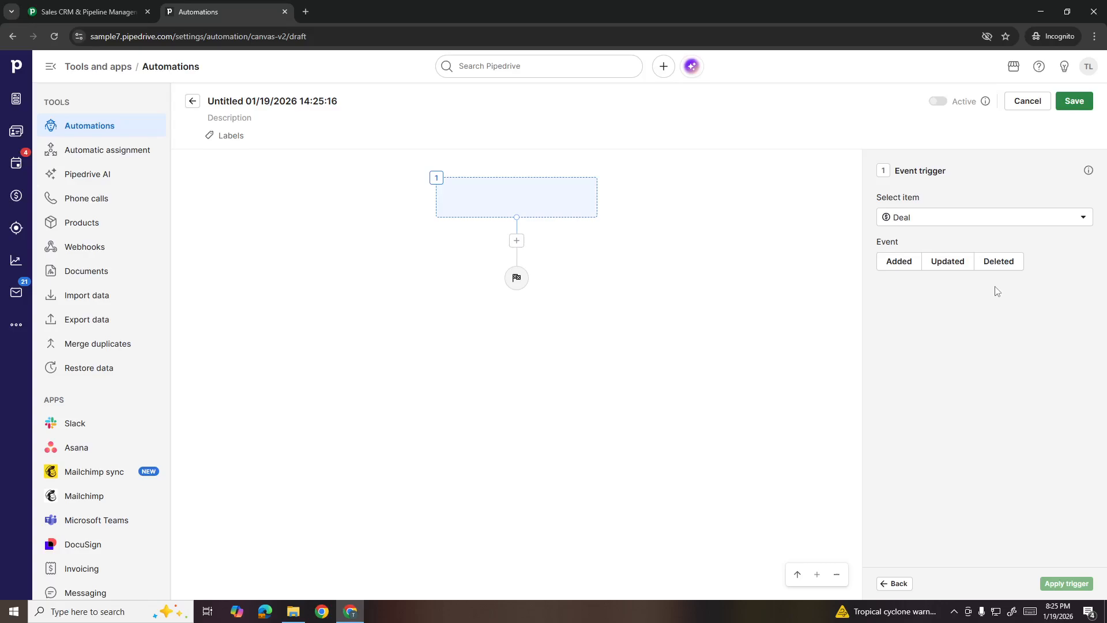
click(959, 273)
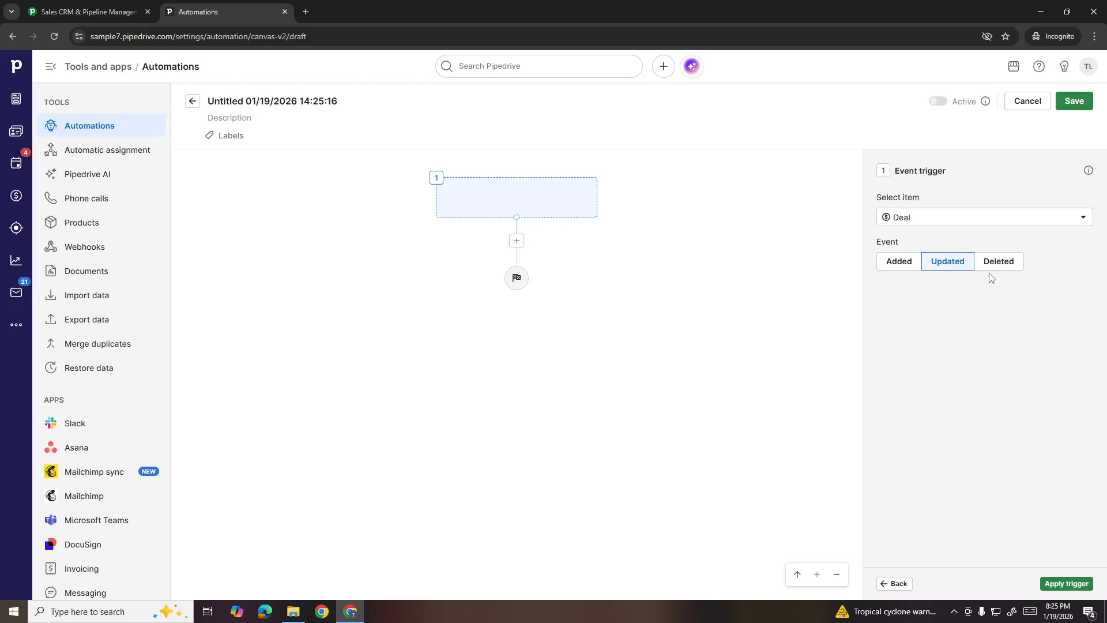
click(1067, 583)
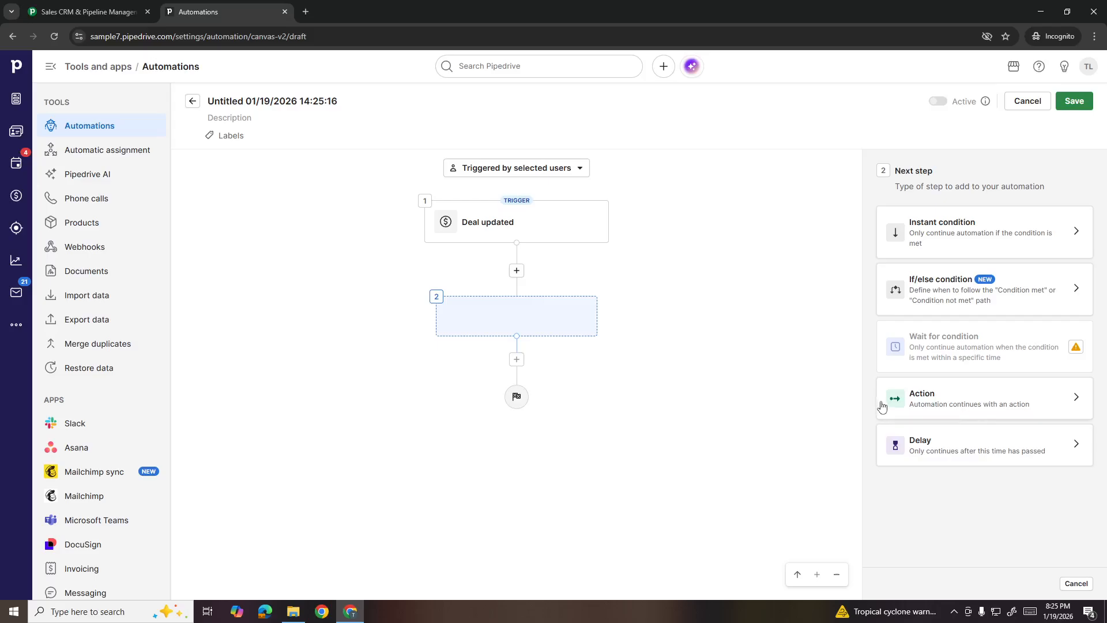
Step: Add an instant condition as the second step, checking whether the Deal stage "has changed to" a value
click(974, 238)
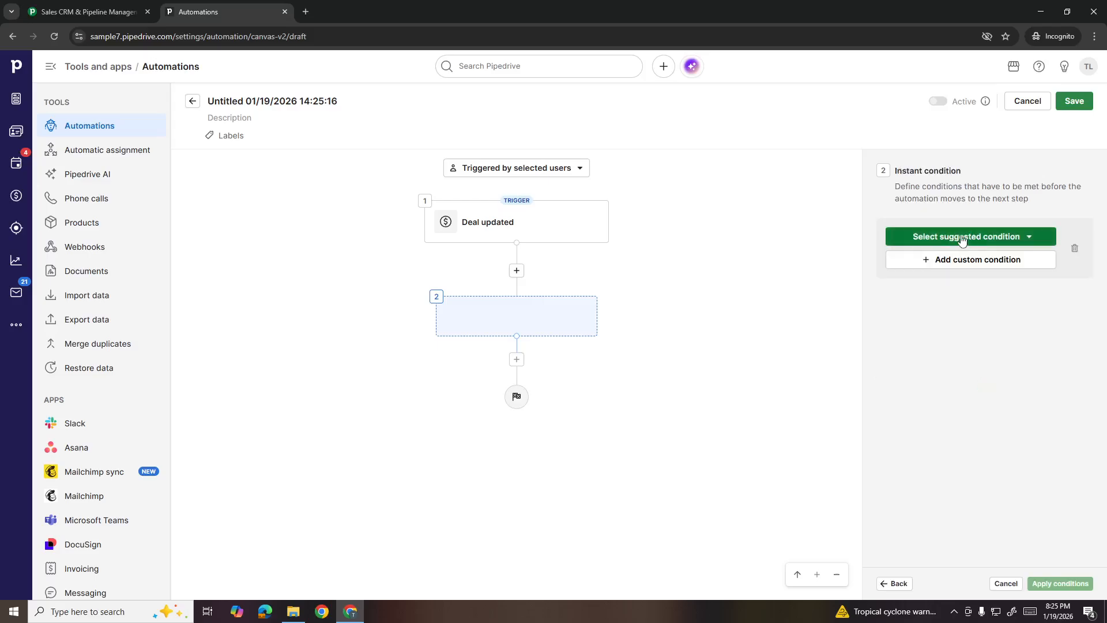
click(990, 261)
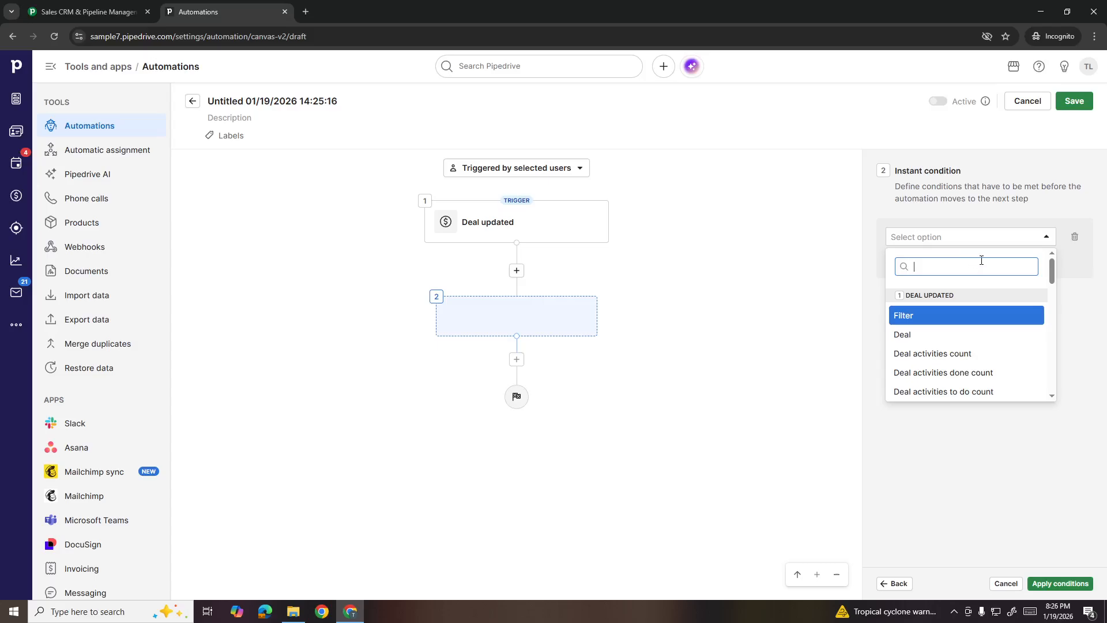
text(deal stage)
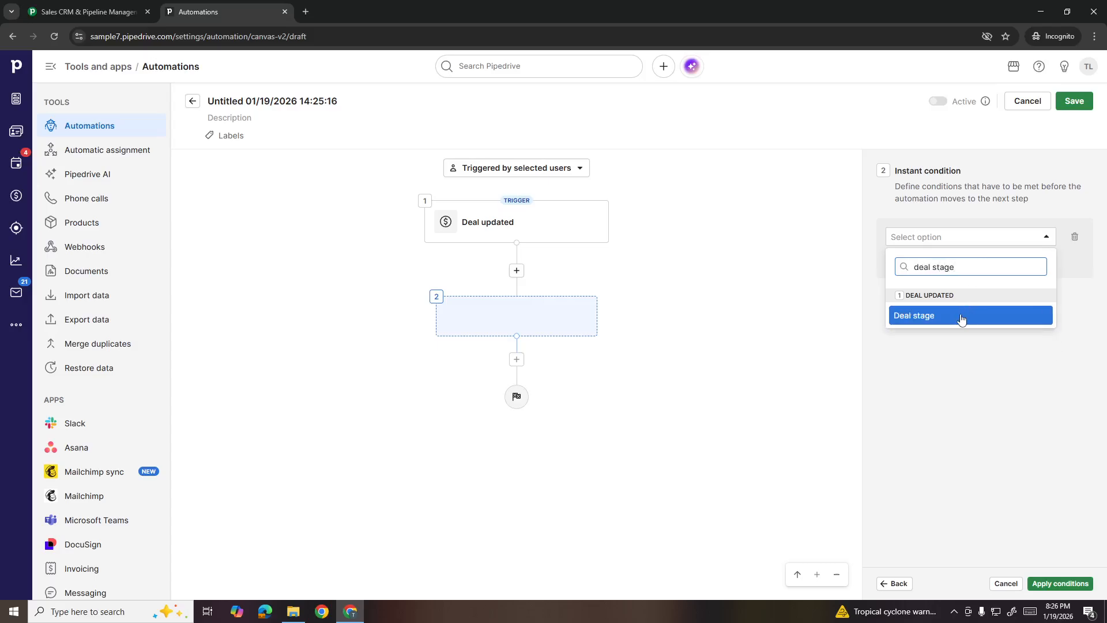
click(962, 320)
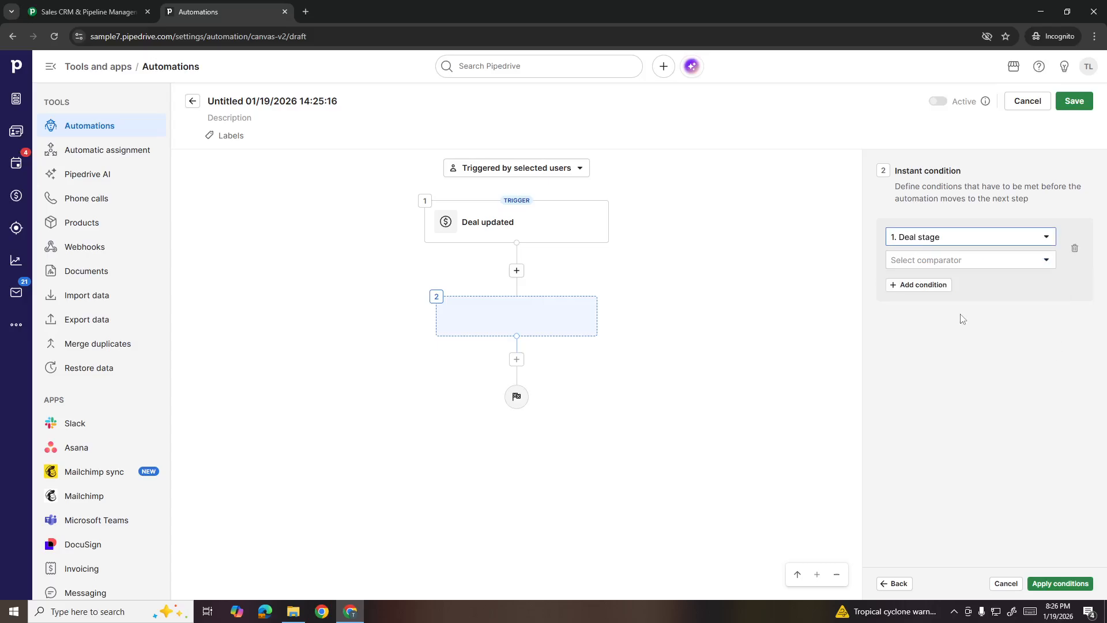
click(969, 266)
click(967, 316)
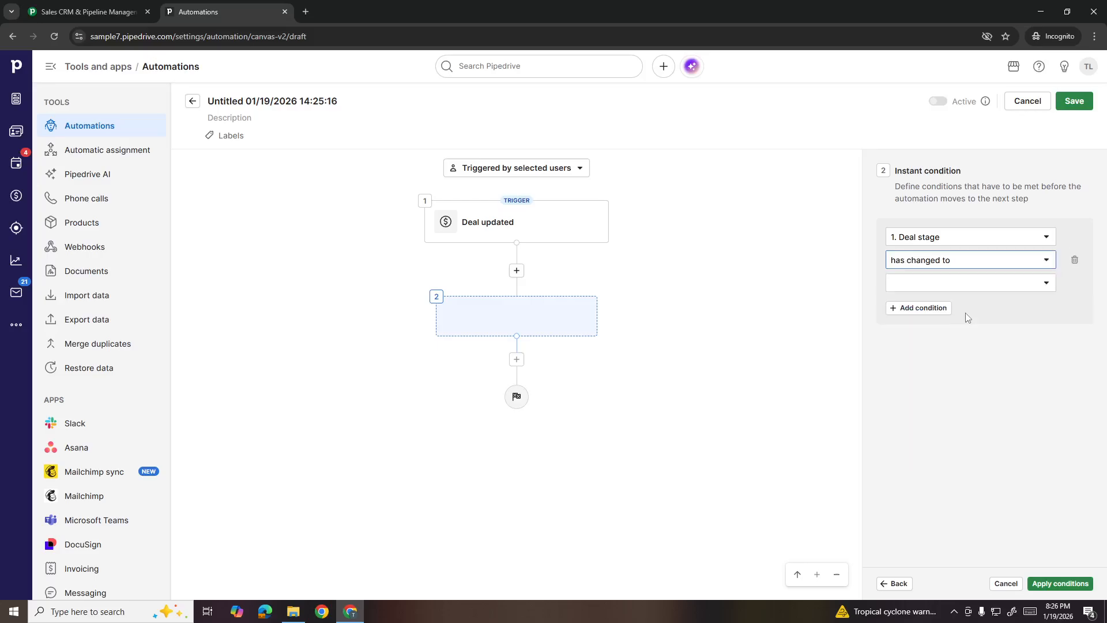
Step: Set the condition's target stage to Deal Won from the Onboarding pipeline and apply the condition
click(980, 285)
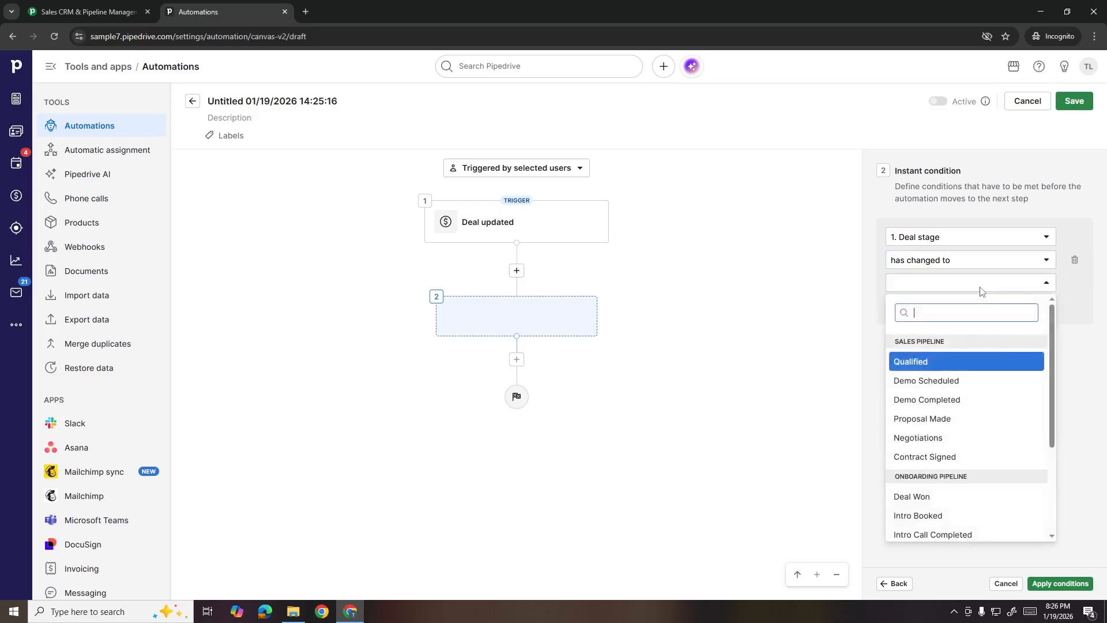
text(ta)
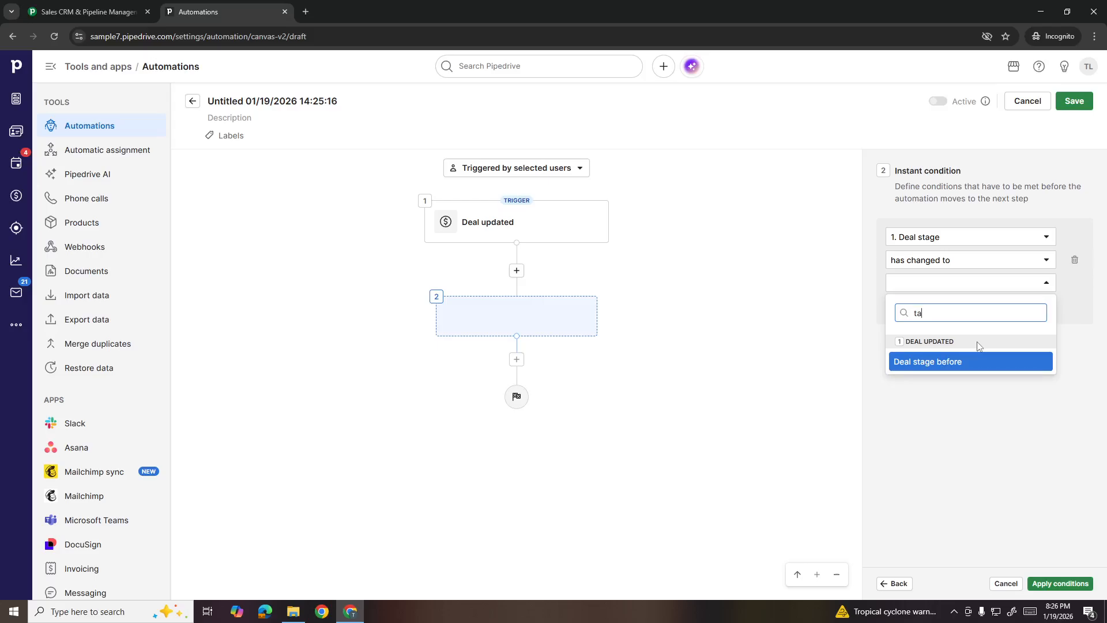
key(BackSpace)
key(BackSpace)
text(deal)
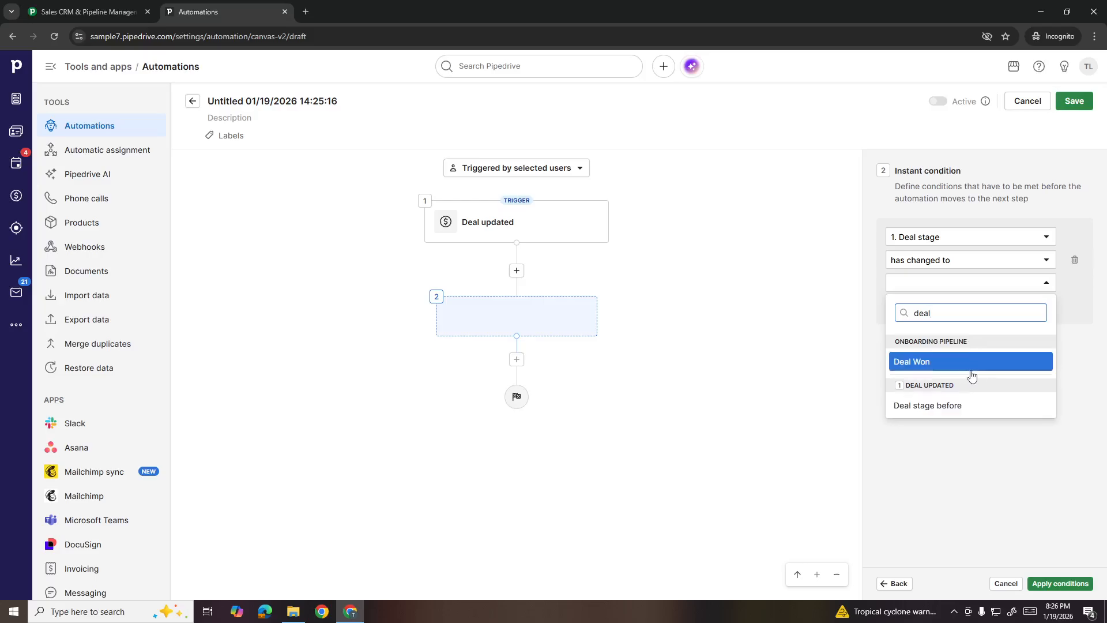
click(973, 369)
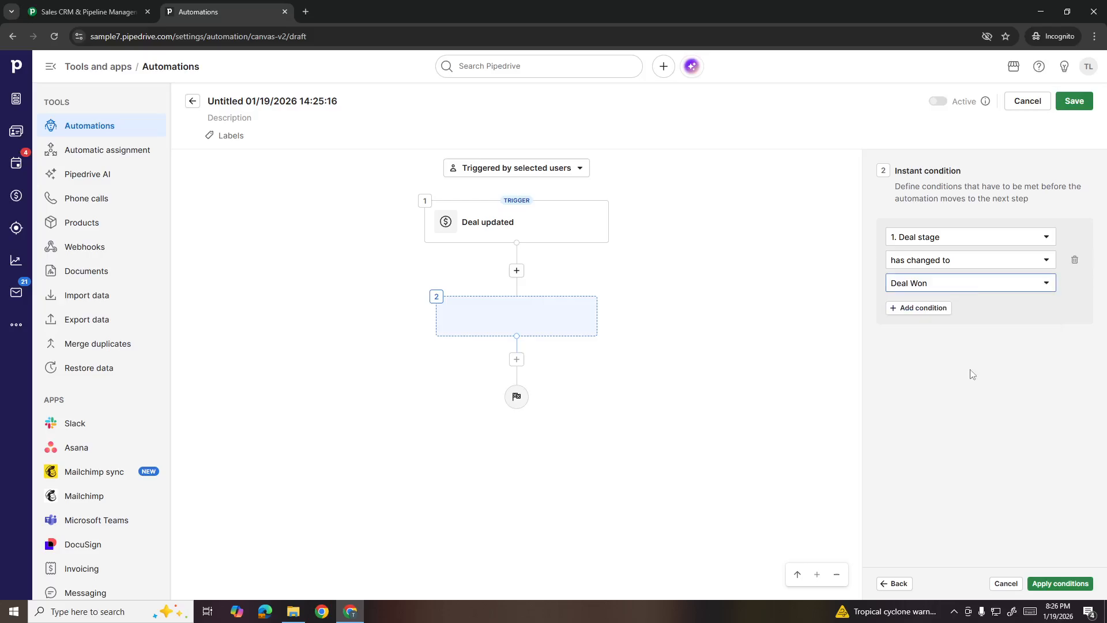
click(1064, 582)
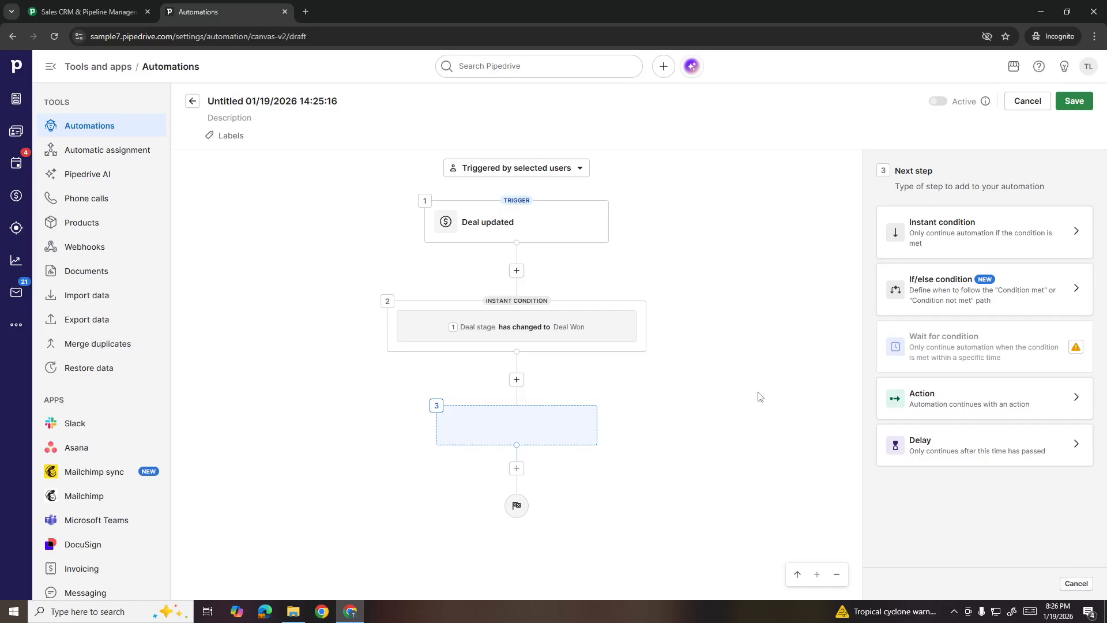
Step: Add a delay of 3 days after the Deal Won condition and apply it
click(938, 434)
click(957, 207)
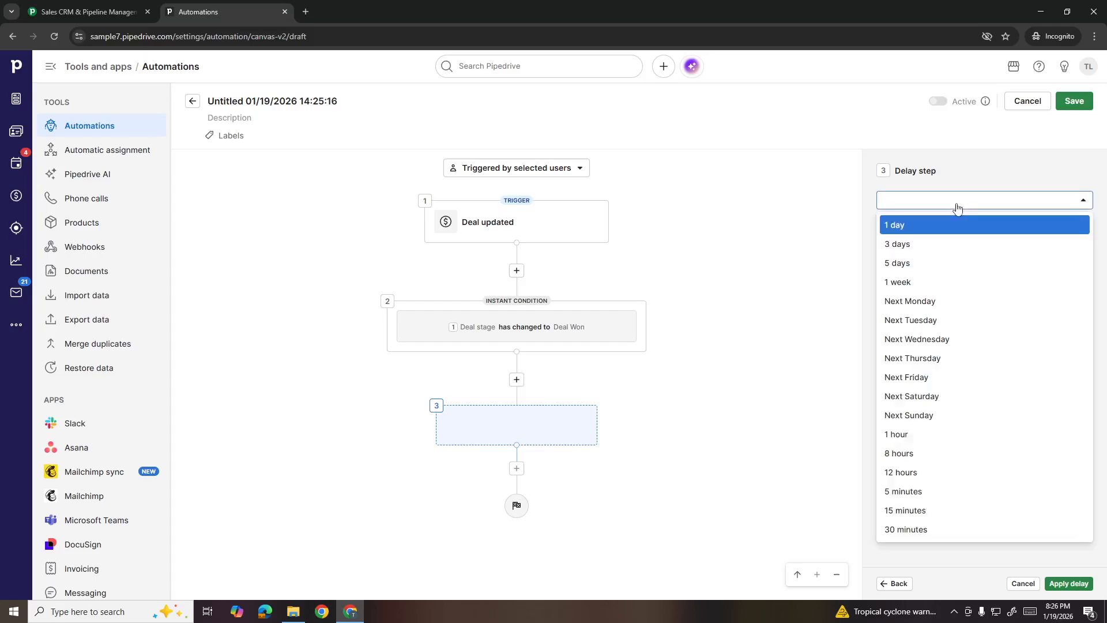
click(960, 244)
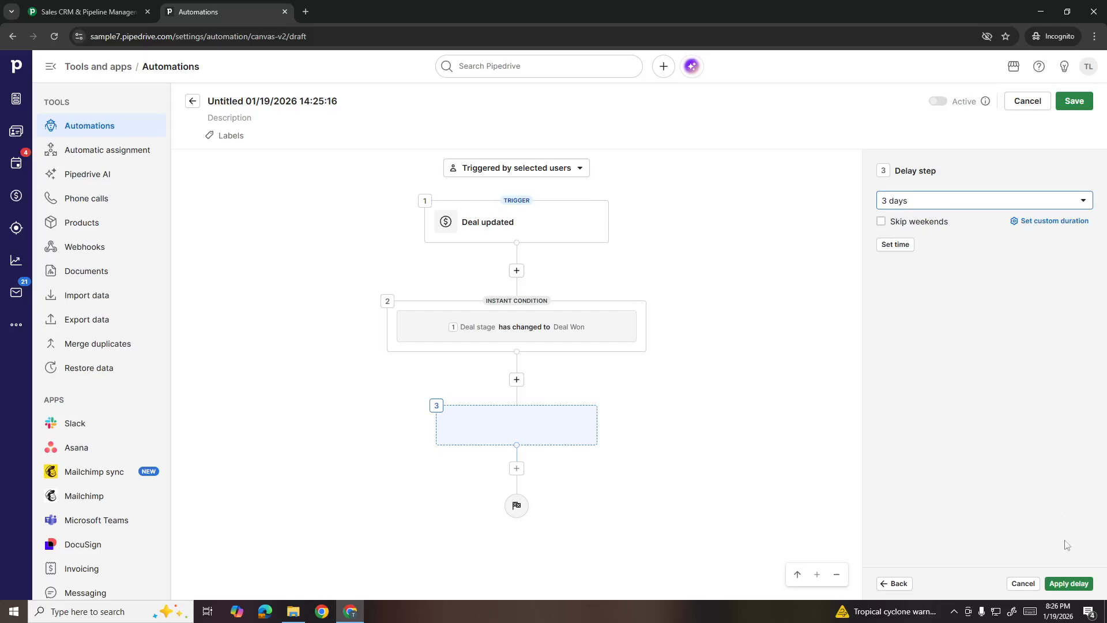
click(1074, 585)
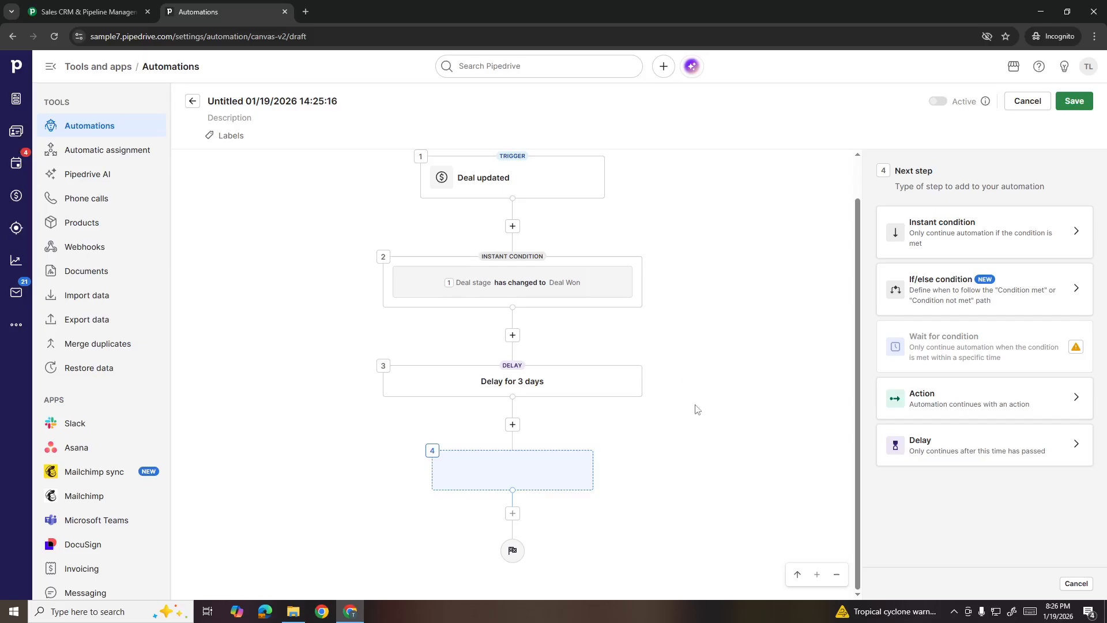
Step: Add a Create activity action as the step following the delay and proceed to its field selection
click(963, 404)
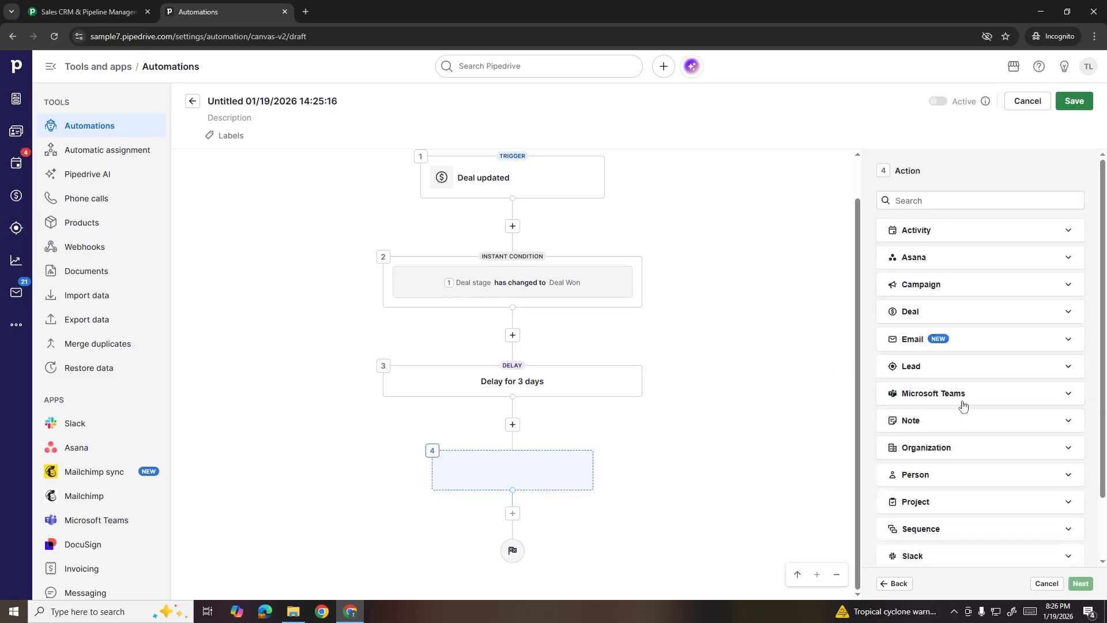
click(944, 232)
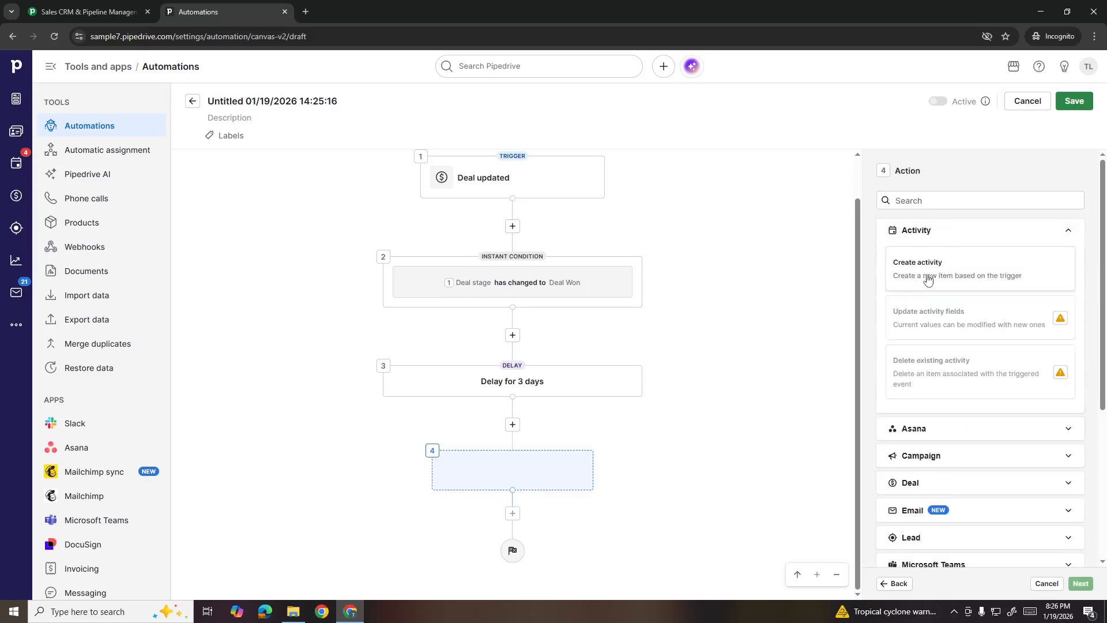
click(961, 279)
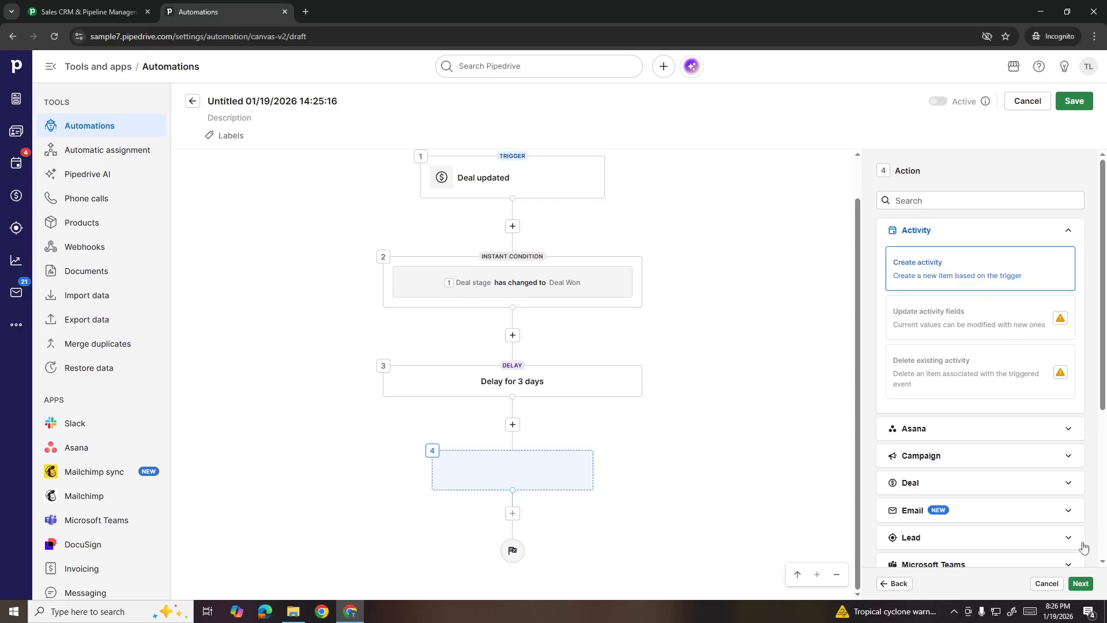
click(1081, 583)
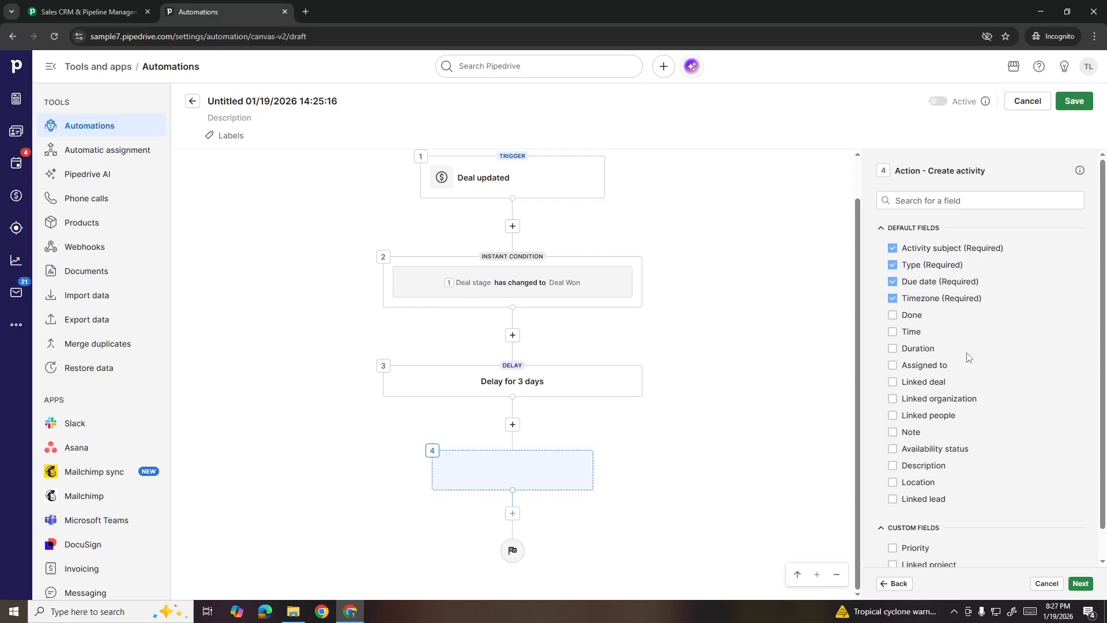
Step: Include the Assigned to, Linked deal, Linked organization and Linked people fields in the new activity and continue to their values
click(926, 367)
click(911, 382)
click(922, 402)
click(933, 417)
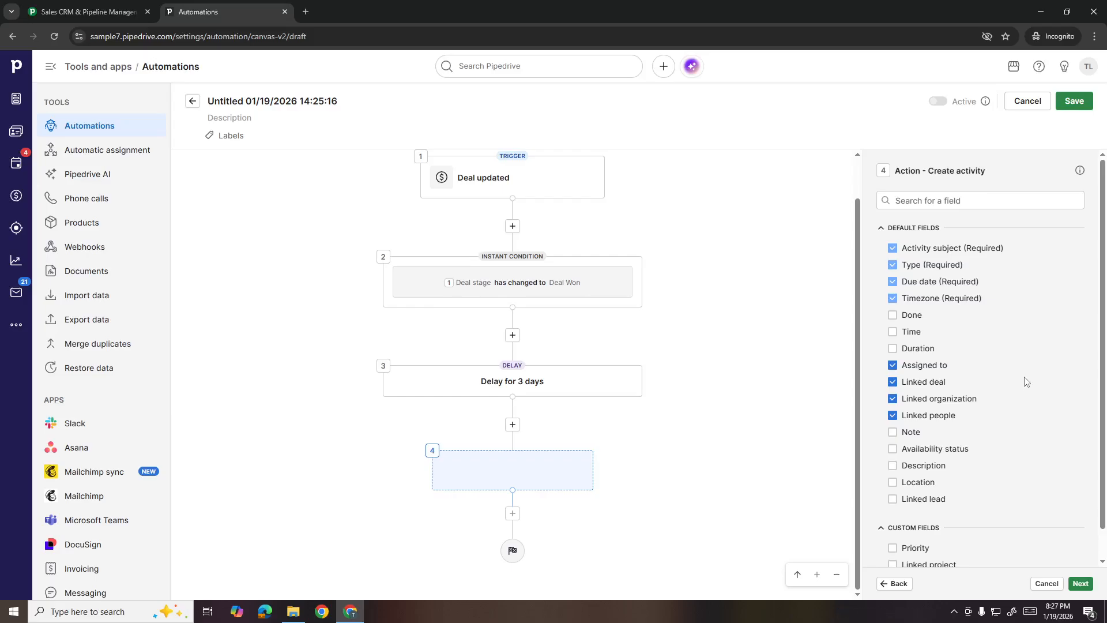
click(1080, 583)
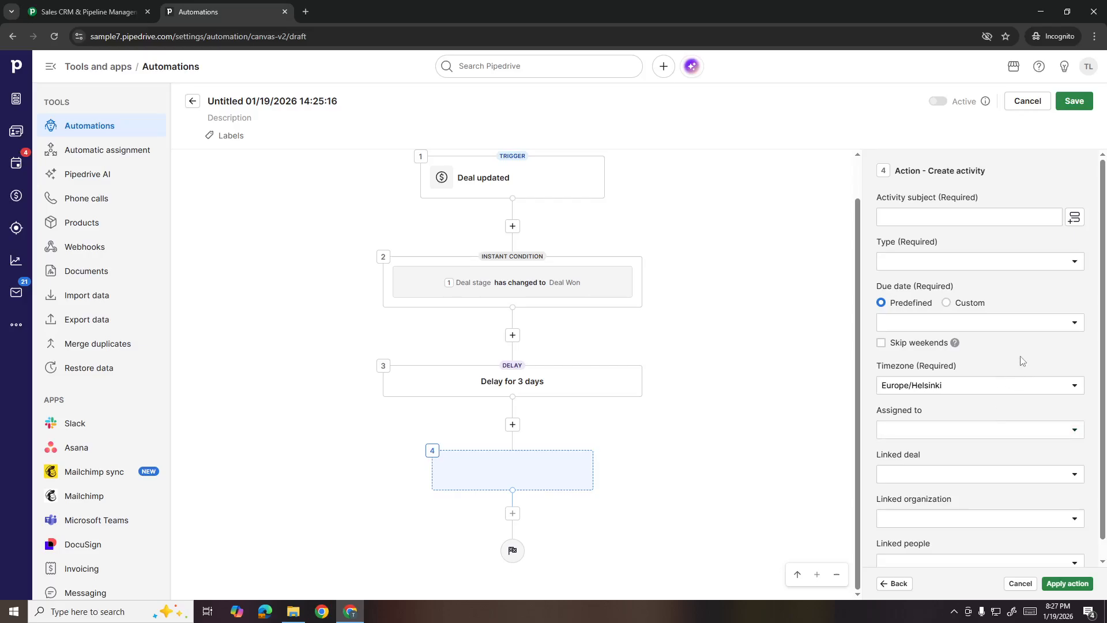
Step: Set the activity subject to "Follow up" followed by the Deal title field, and choose Call as its type
click(983, 221)
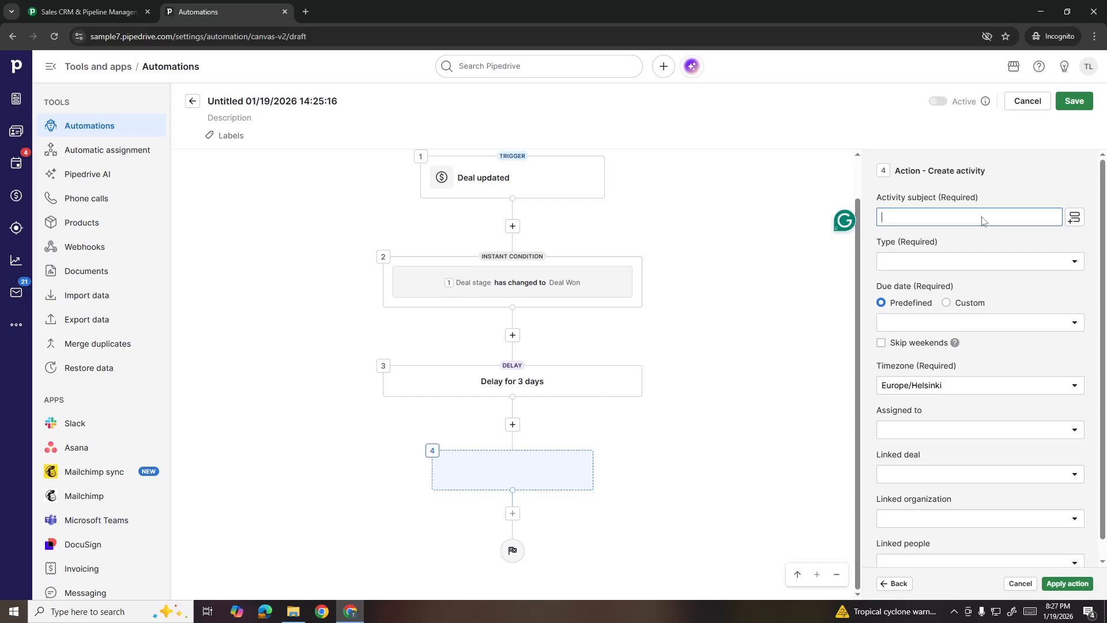
text(Fol)
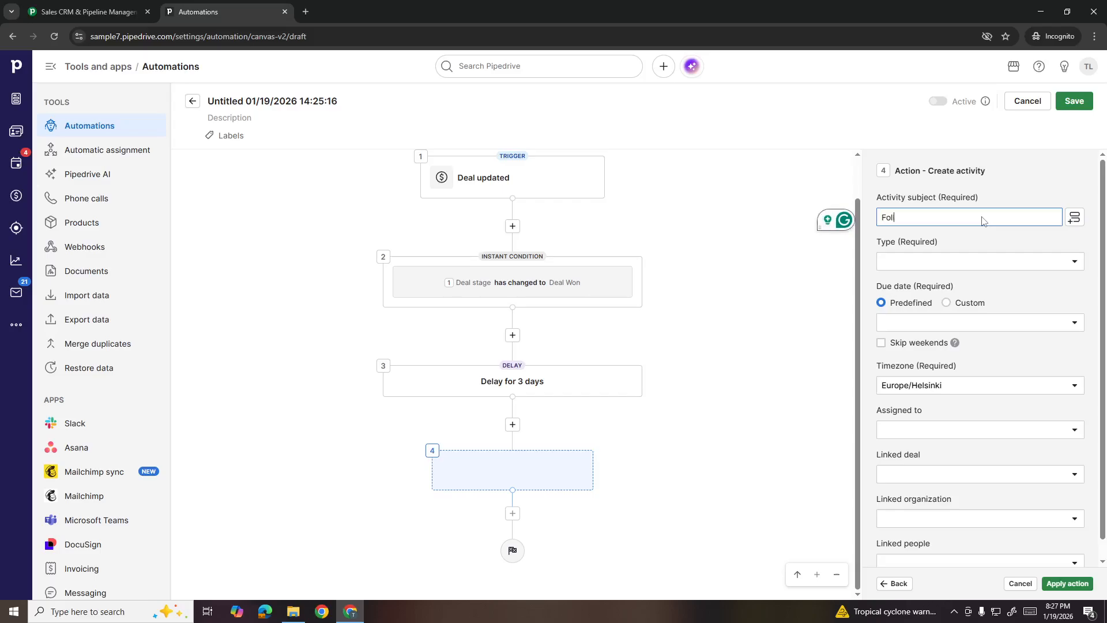
text(low up)
click(1073, 219)
text(dea)
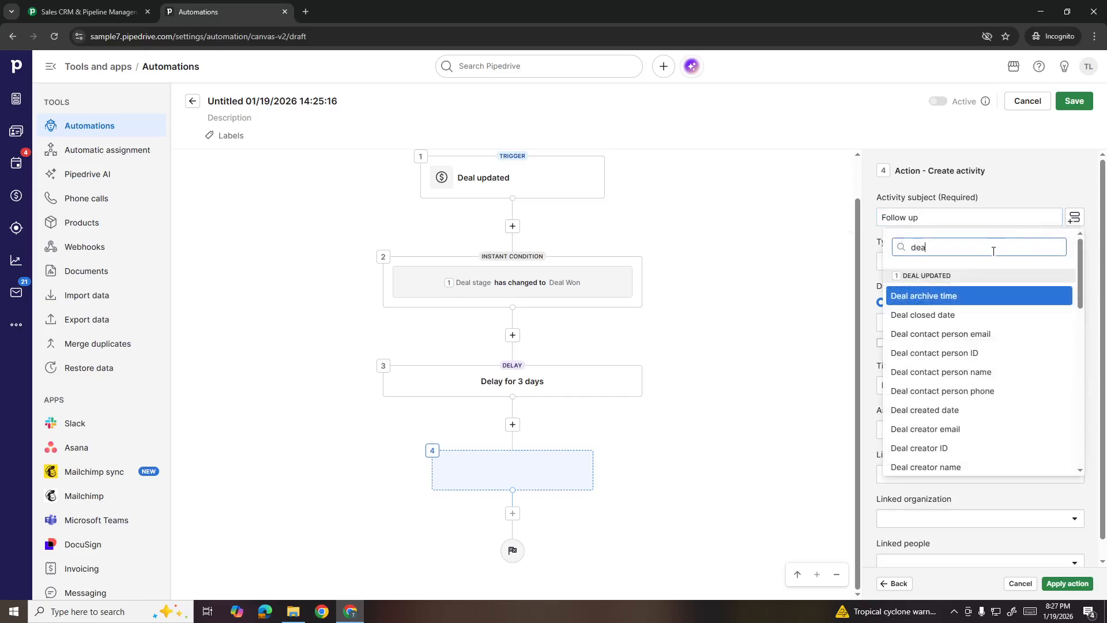
text(l title)
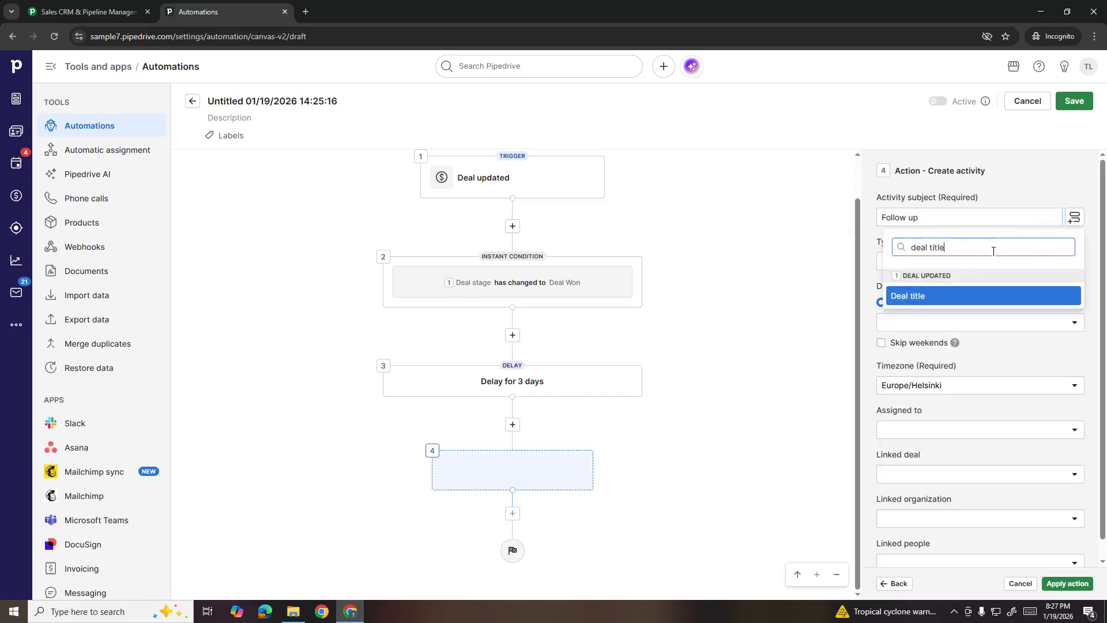
click(996, 295)
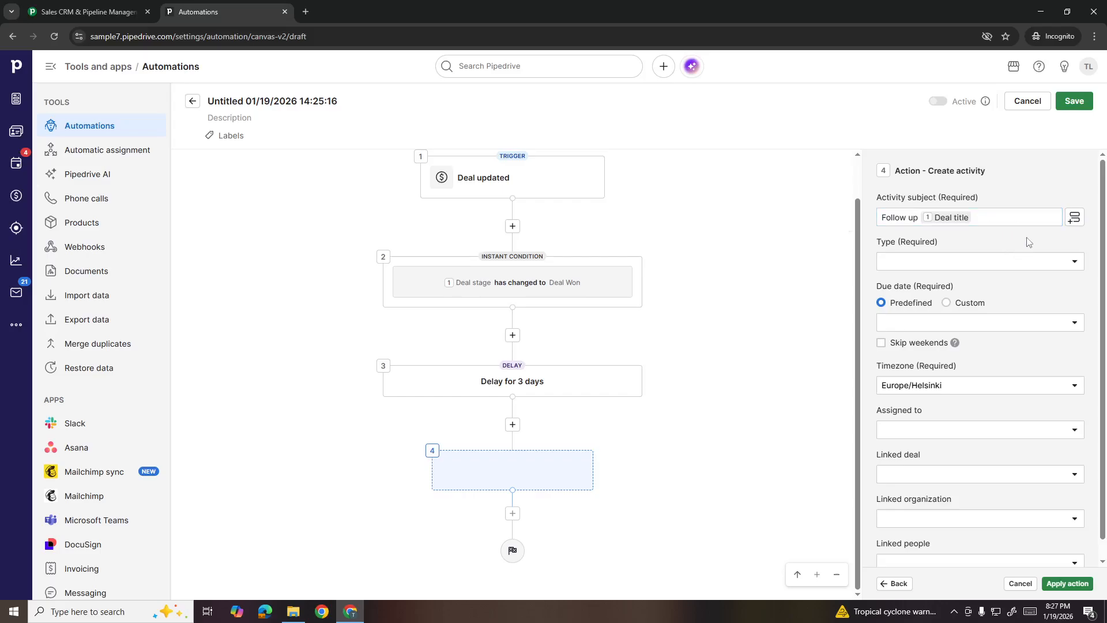
click(1015, 267)
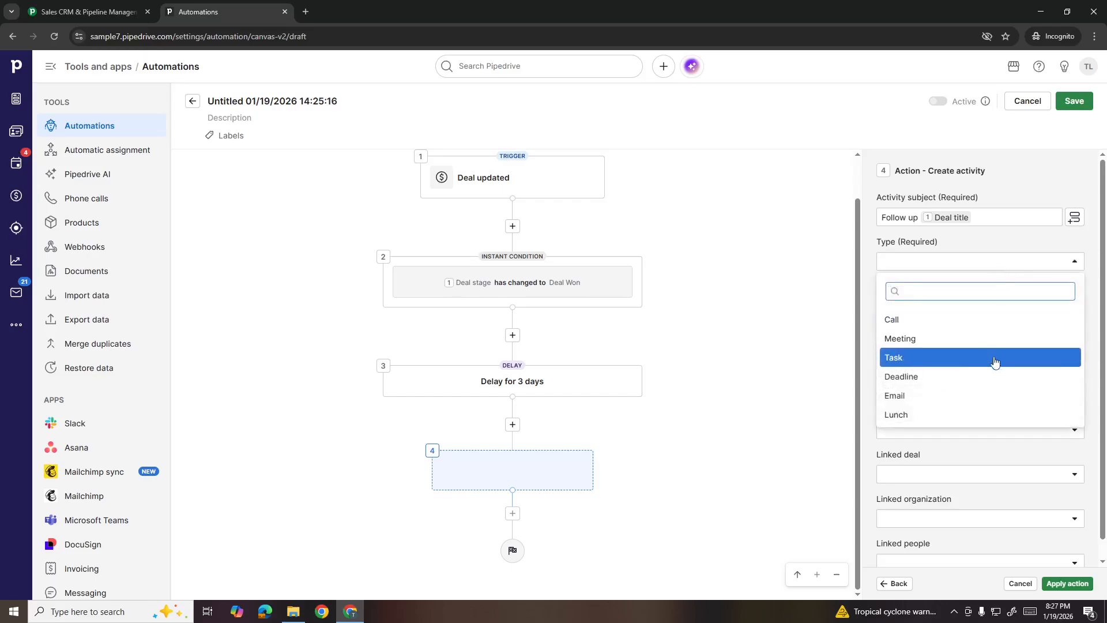
click(980, 321)
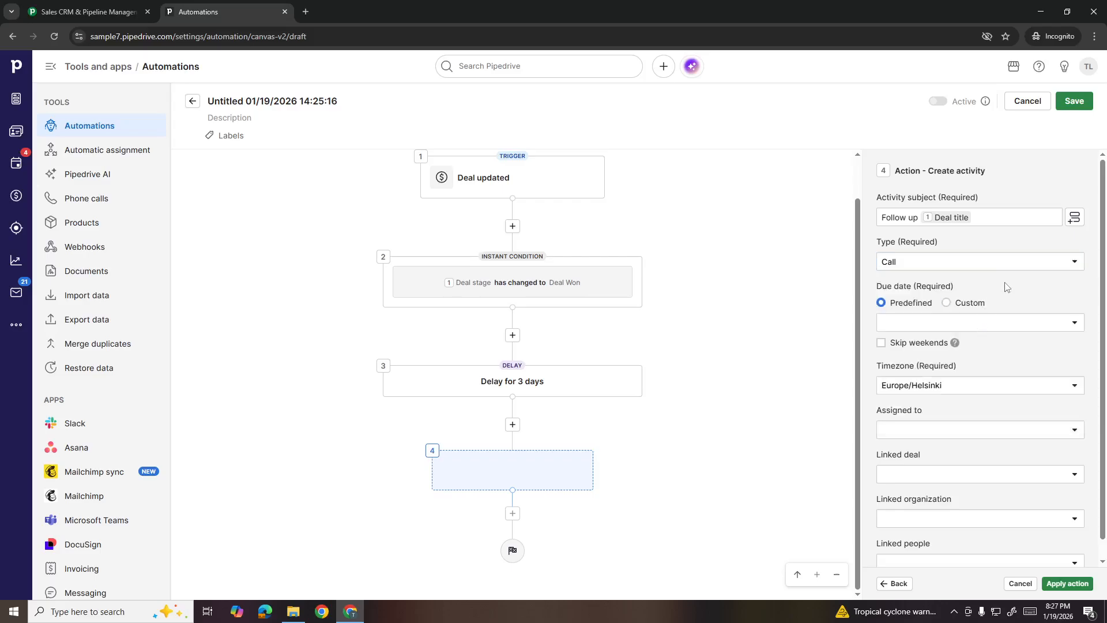
Step: Set the activity's due date to The same day and assign the activity to Tutorial Lab
scroll(1006, 286, down, 1)
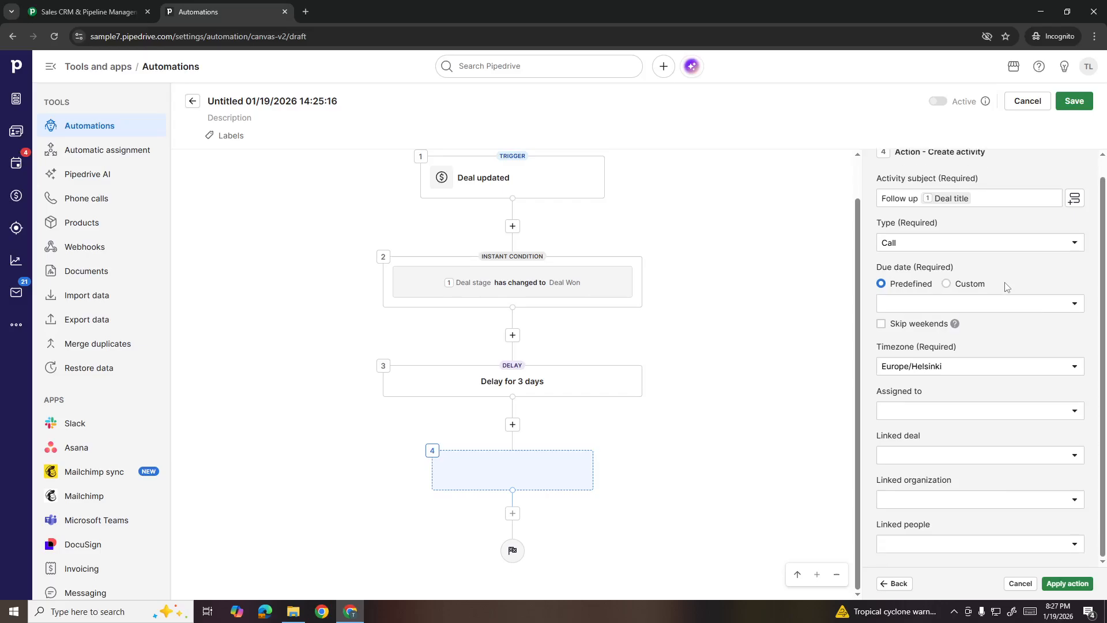
click(985, 306)
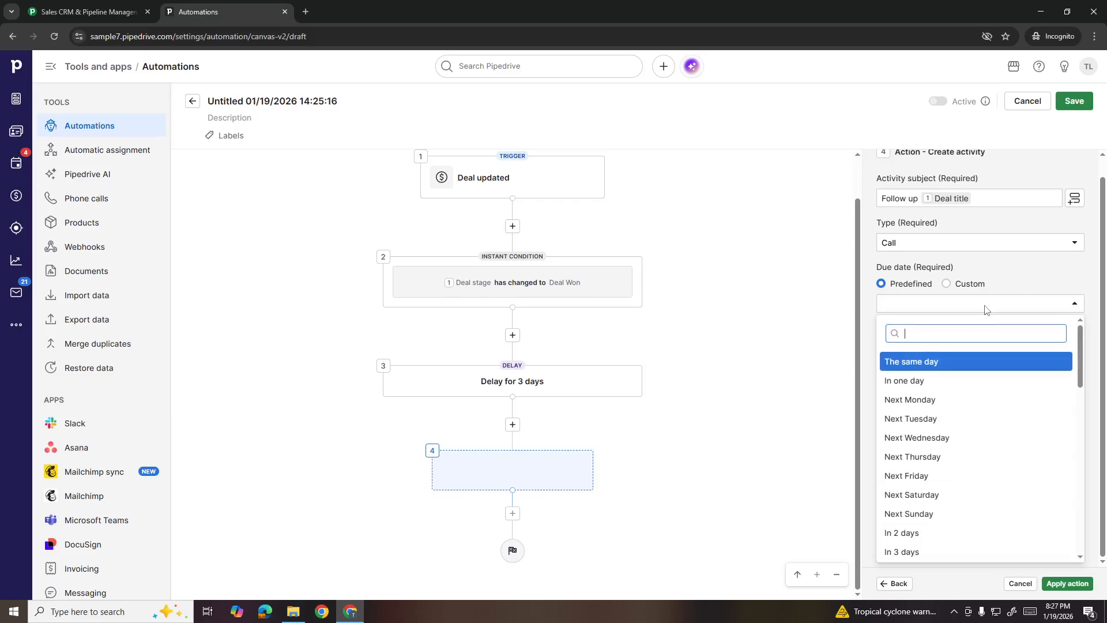
click(974, 358)
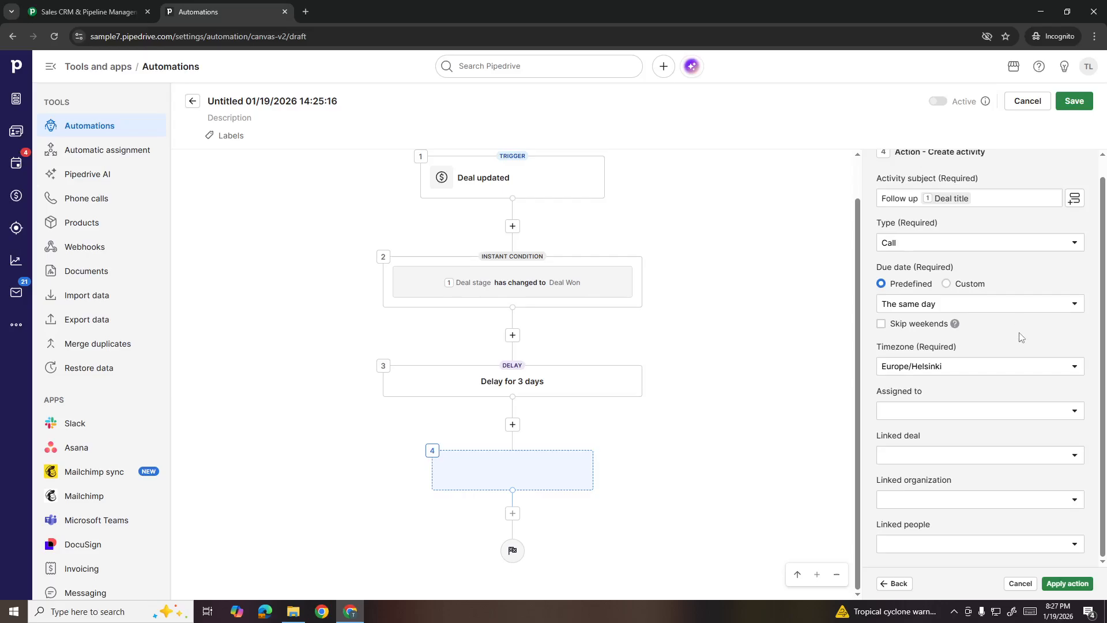
click(973, 416)
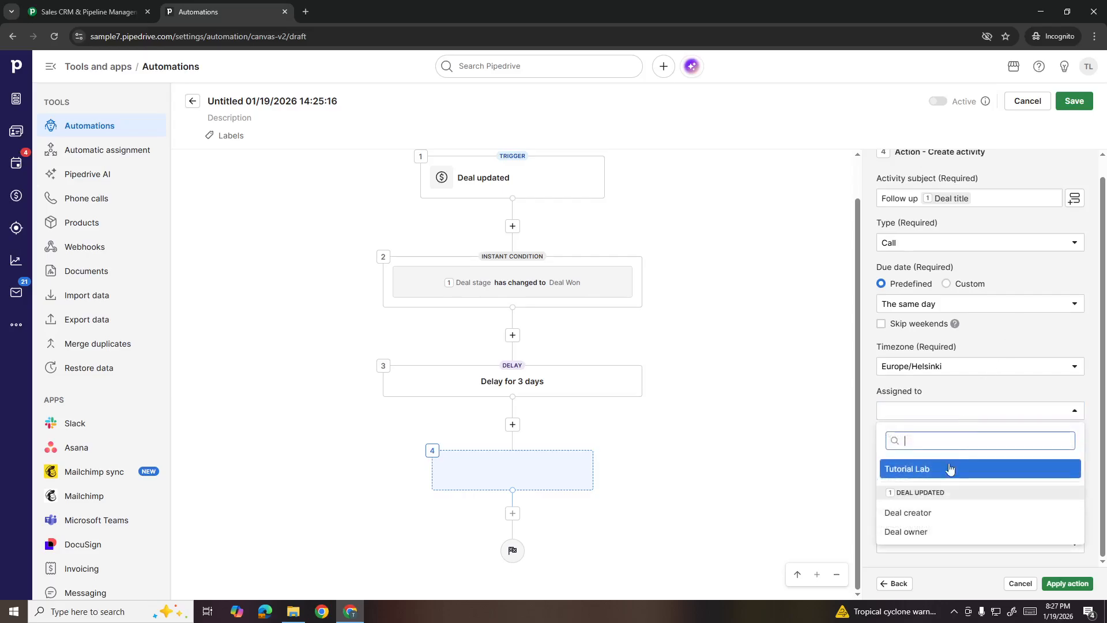
click(960, 477)
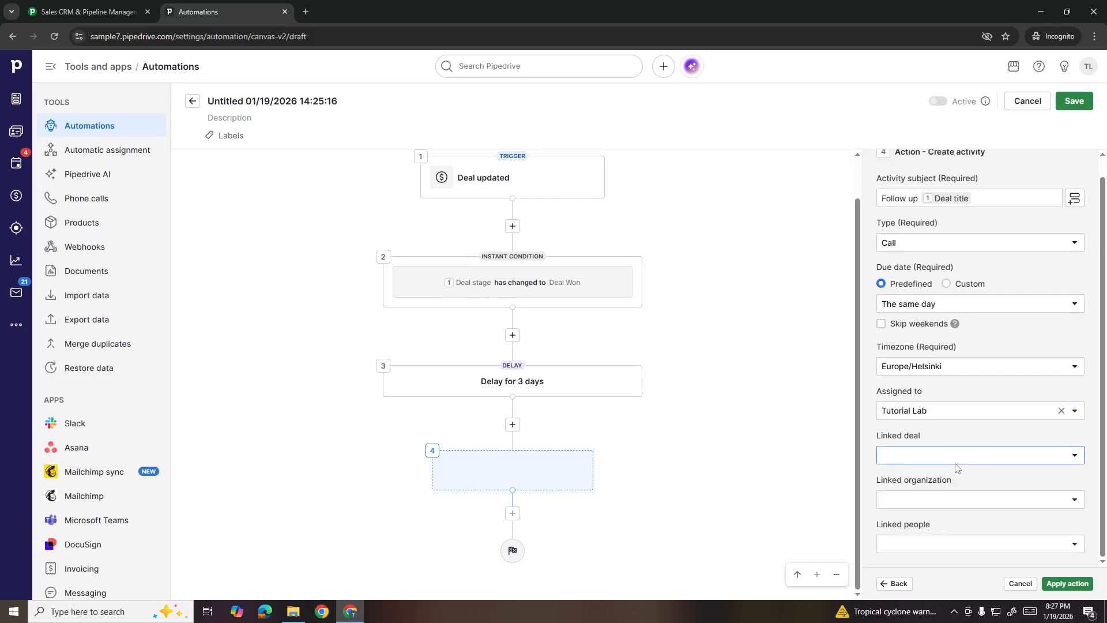
Step: Link the activity to the triggering Deal, its Deal organization and its Deal contact person, and apply the action
click(957, 458)
click(948, 537)
click(947, 510)
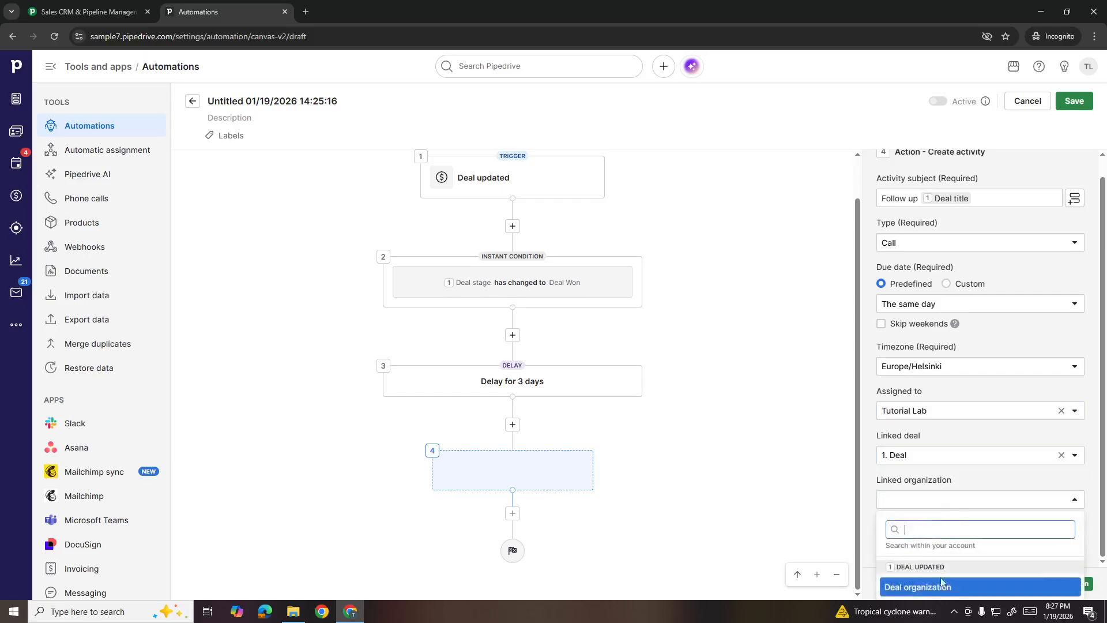
click(945, 584)
click(936, 545)
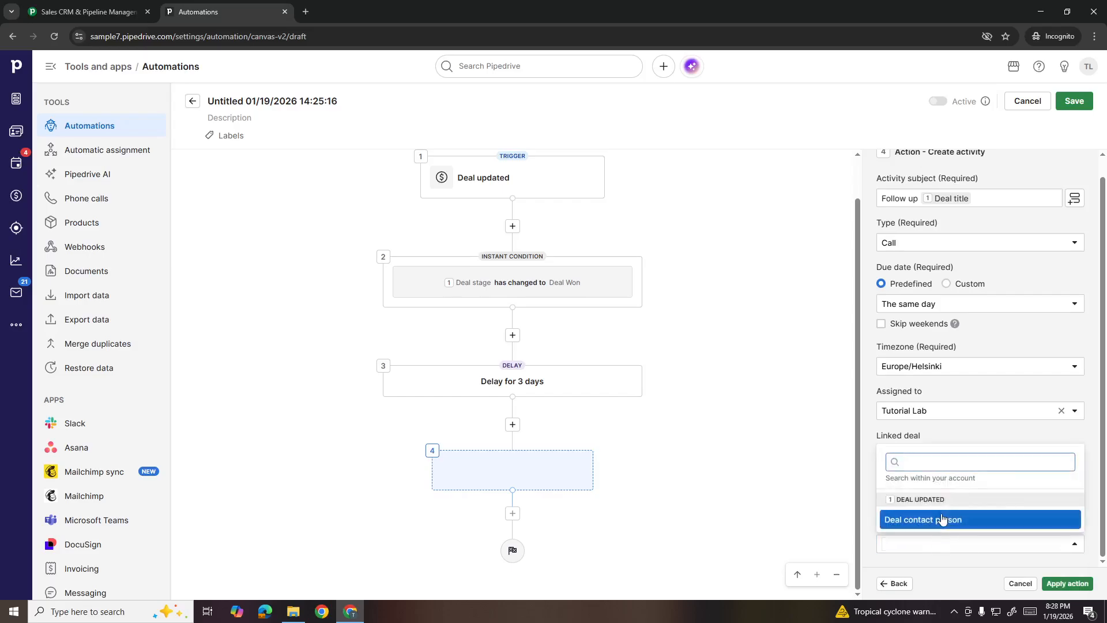
click(940, 520)
click(992, 435)
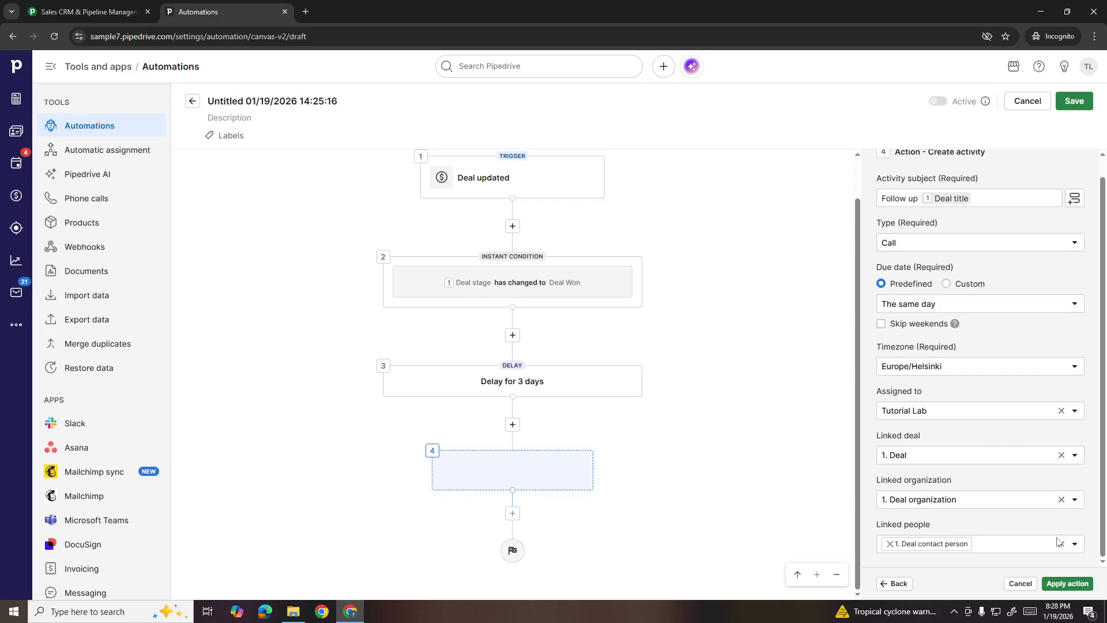
click(1067, 584)
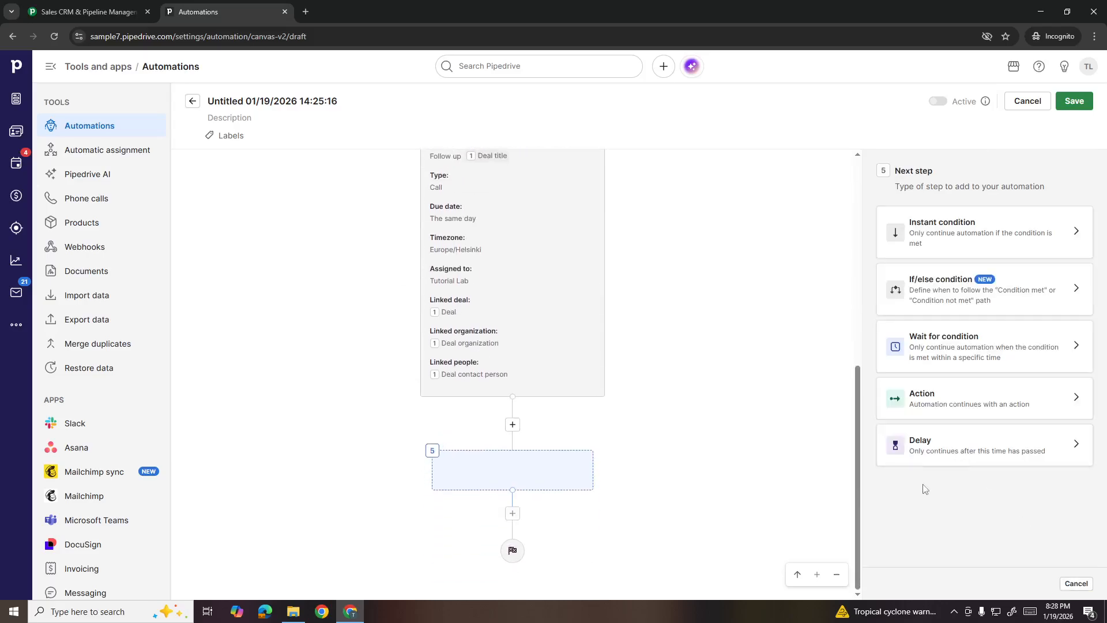
Step: Review the Create activity step on the canvas, then save the automation and activate it
scroll(810, 426, up, 2)
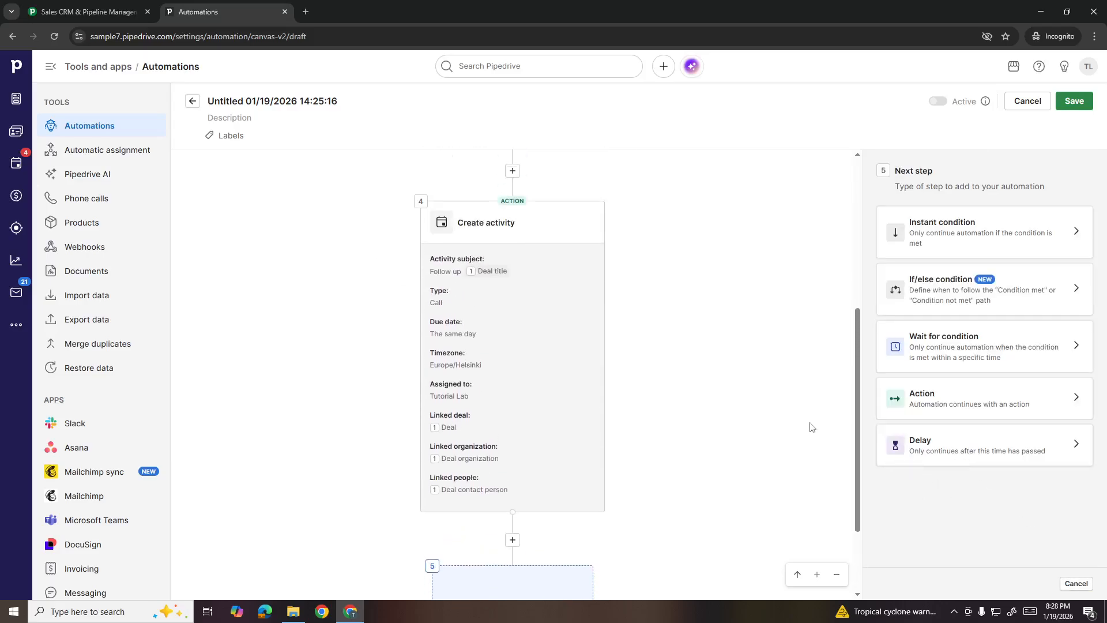
scroll(823, 415, down, 1)
scroll(823, 415, up, 1)
click(1075, 104)
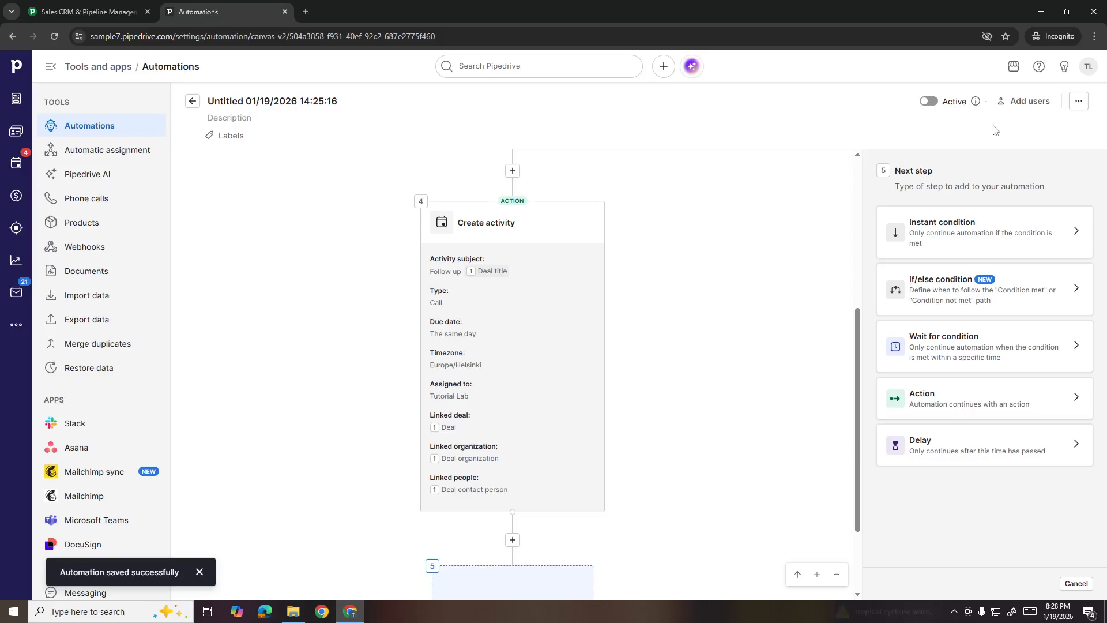
click(928, 102)
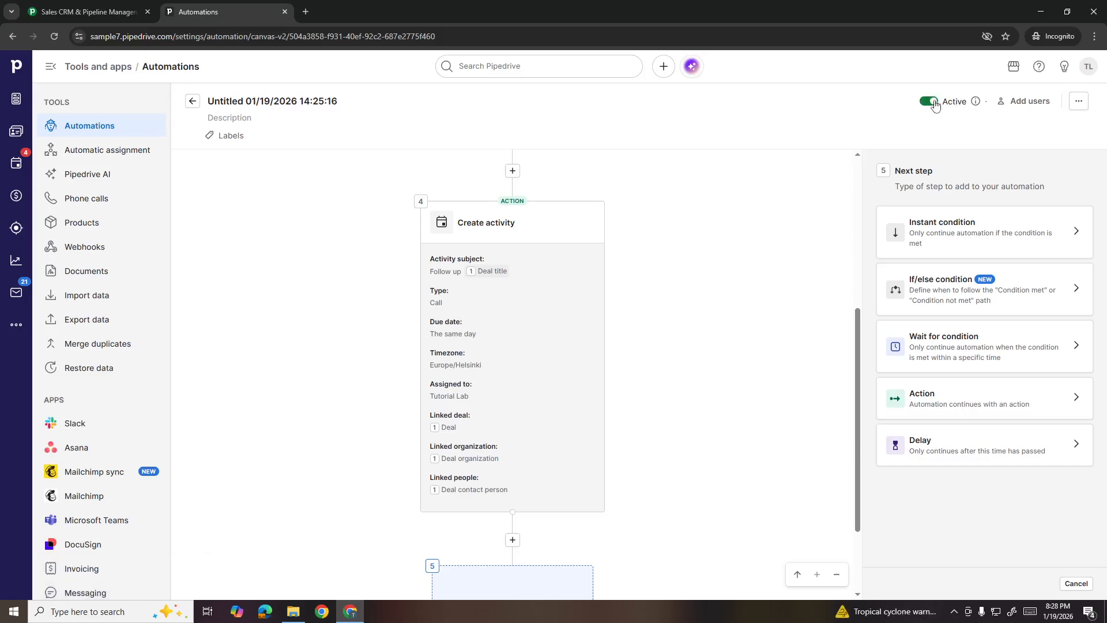